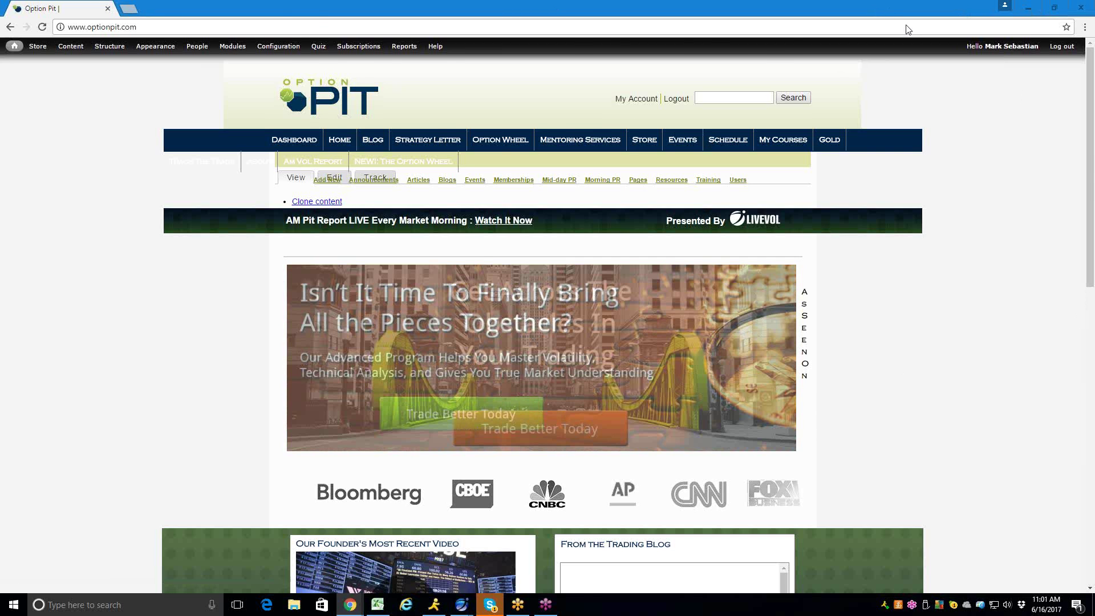
Minimize the browser and load Amazon (AMZN) in Livevol X's symbol box.
click(1028, 8)
click(199, 26)
text(a)
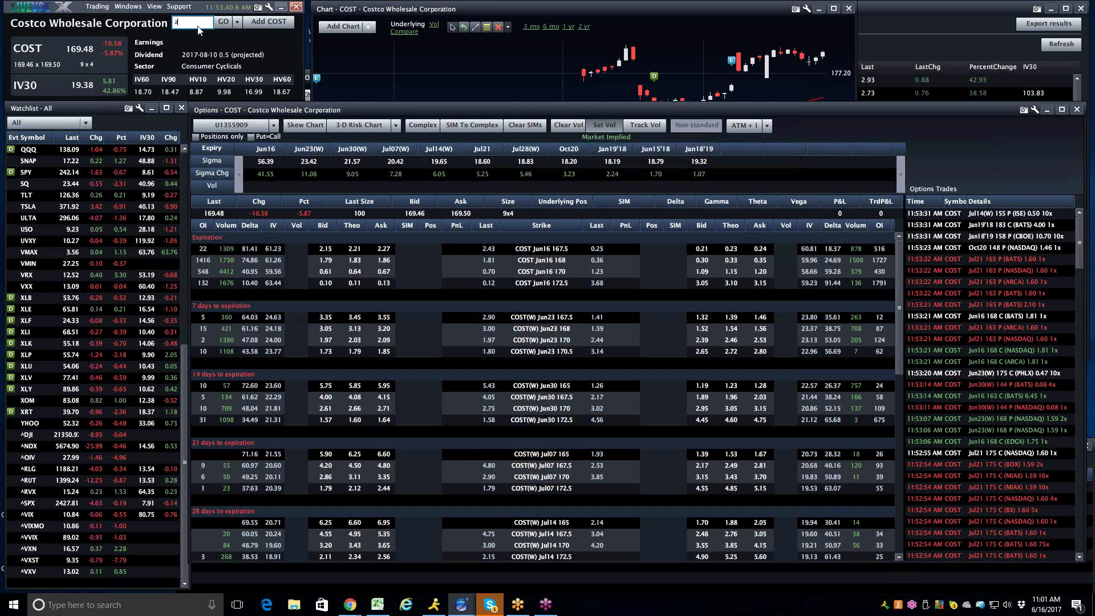
text(mzn)
key(Return)
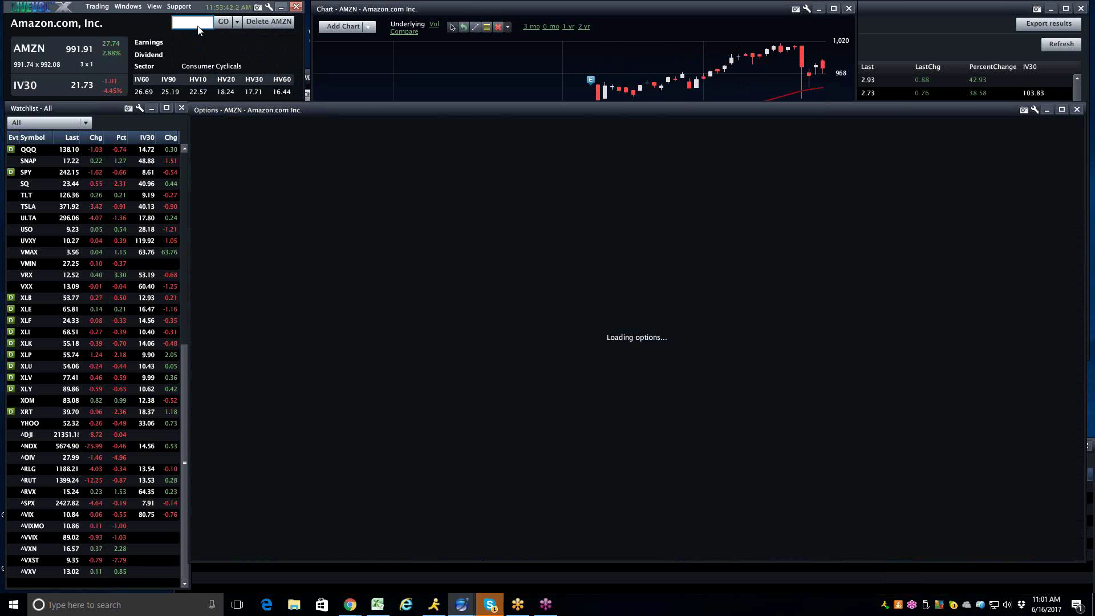
Load Whole Foods (WFM), then switch to Costco (COST) quotes and options chain.
text(wfm)
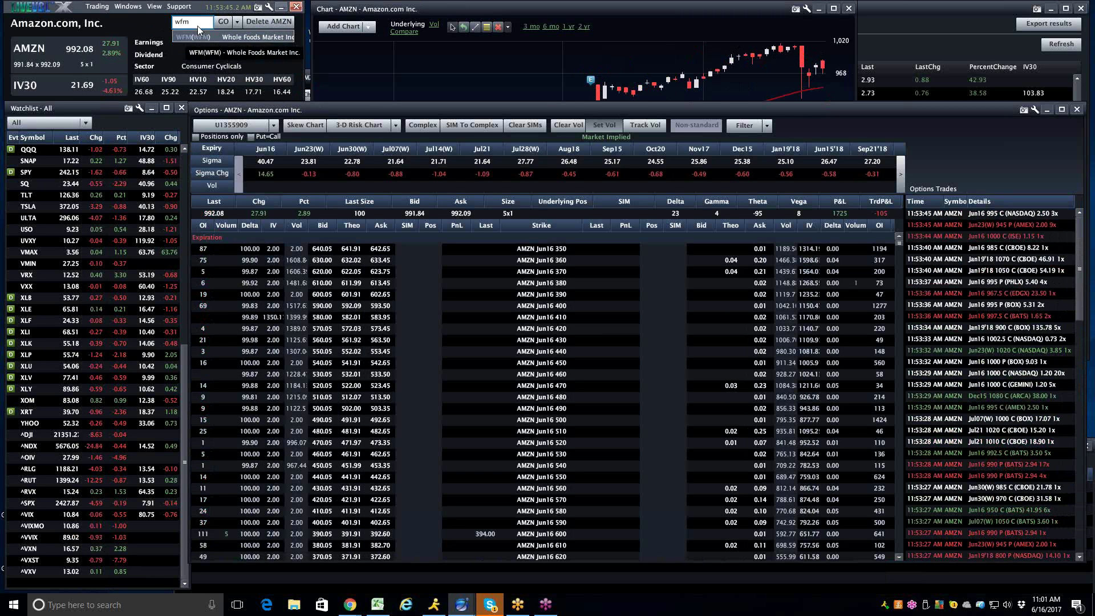
key(Return)
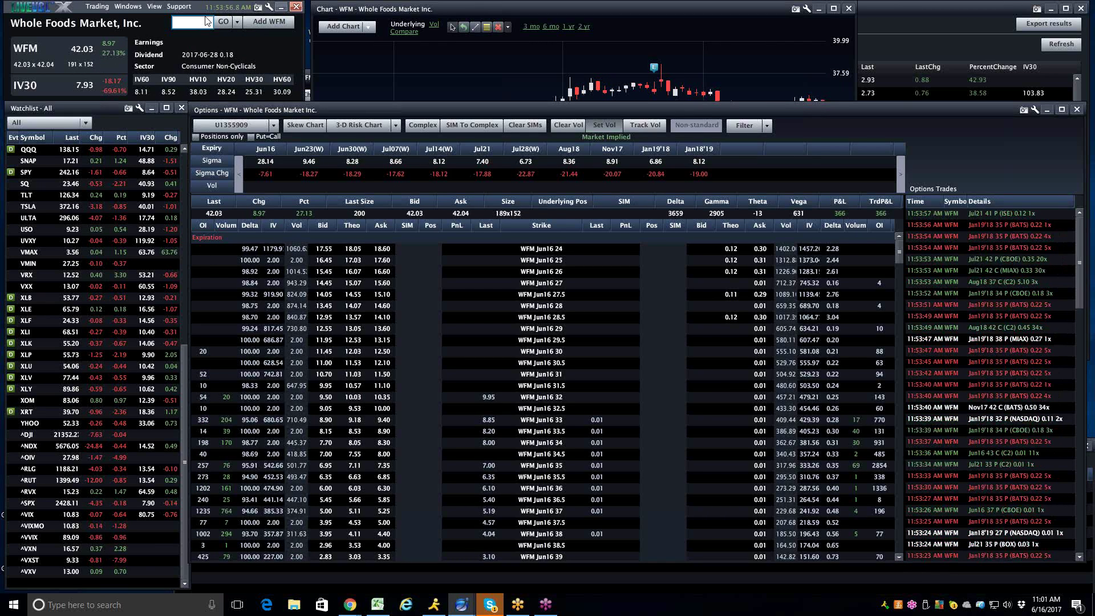
text(COST)
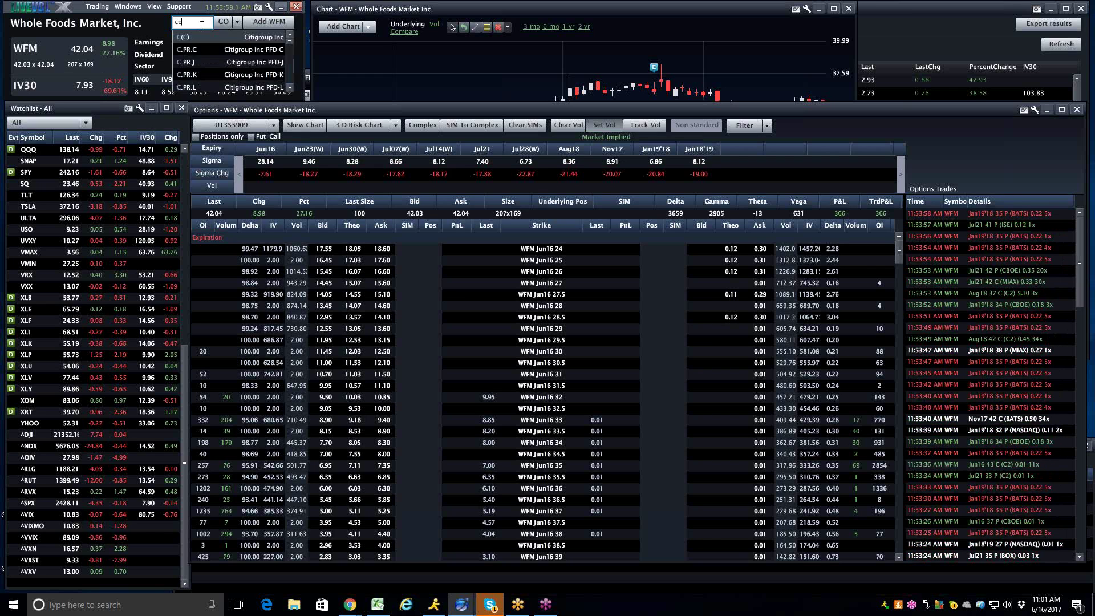
key(Return)
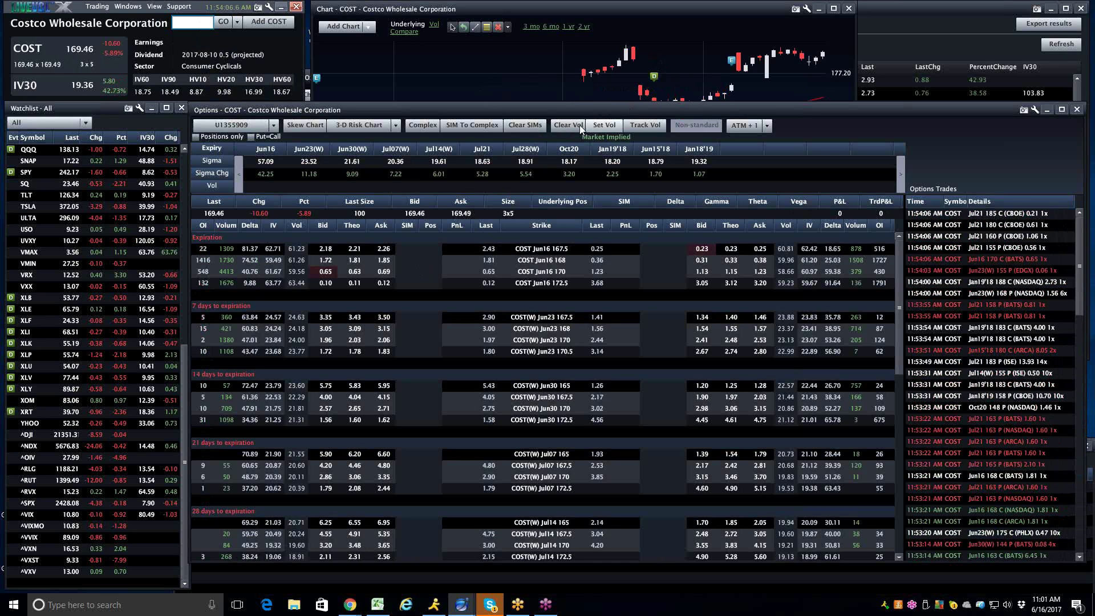
Clear the set volatility and show All strikes instead of ATM + 1.
click(604, 124)
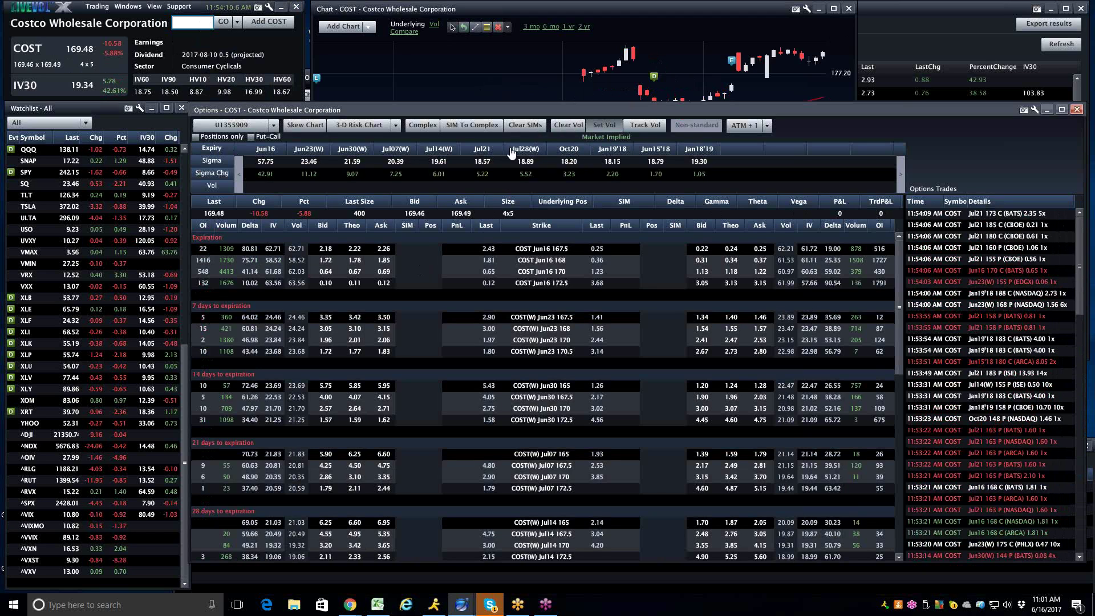
click(767, 126)
click(747, 141)
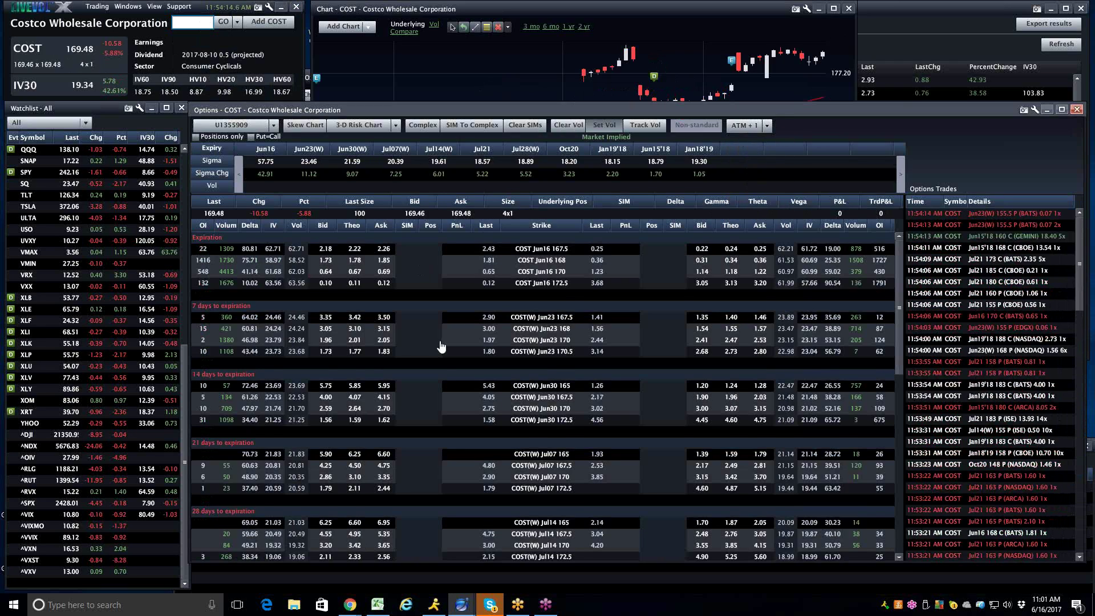
Scroll the Costco chain down to the Jul21 expiration strikes around 170.
scroll(435, 391, down, 10)
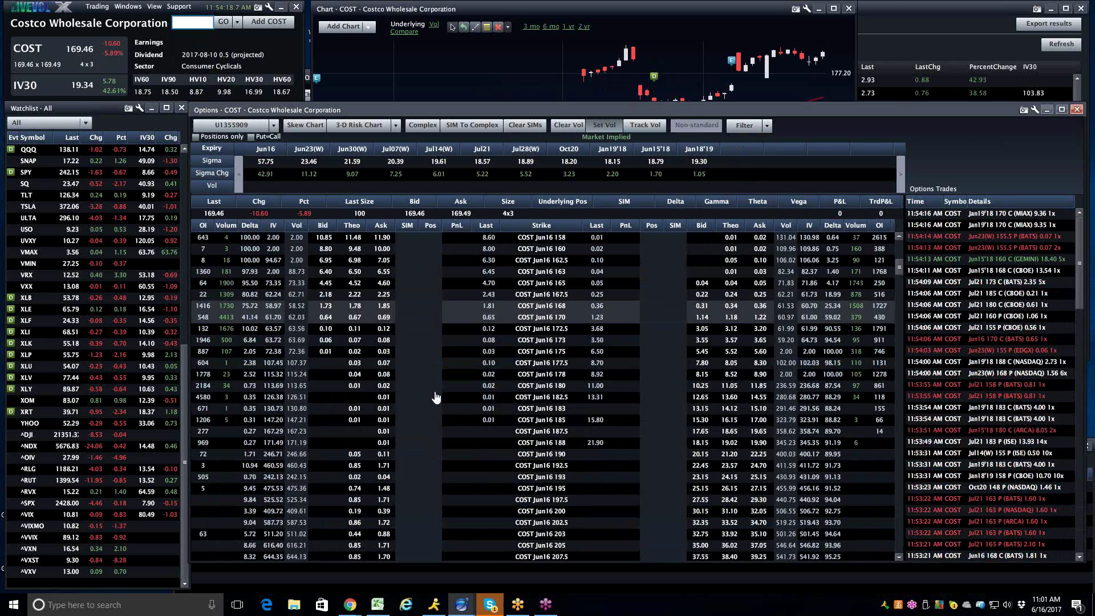
scroll(436, 397, down, 4)
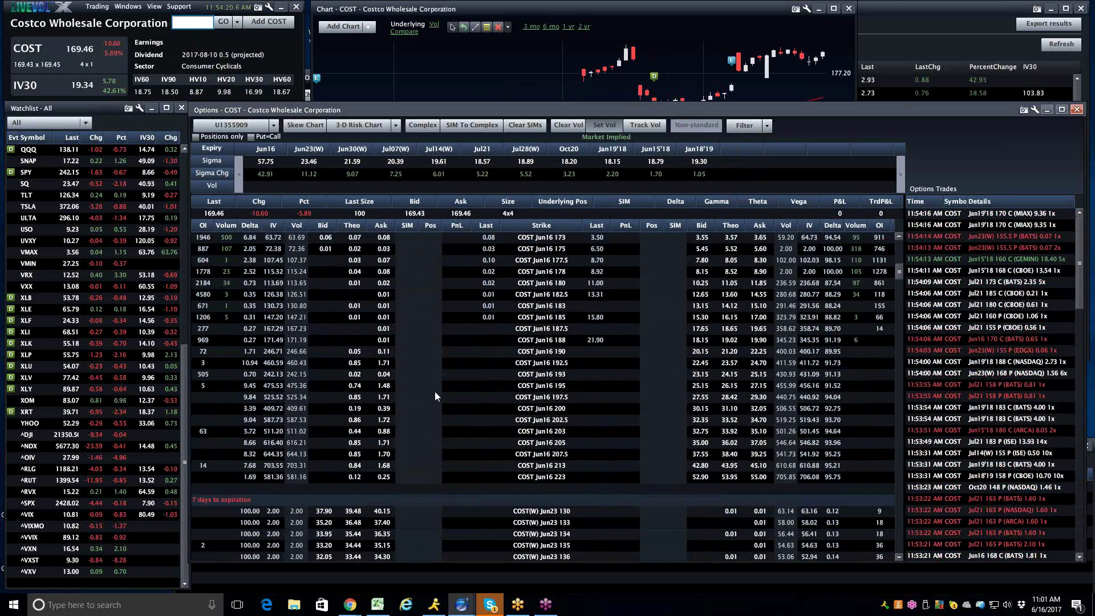
scroll(435, 391, down, 9)
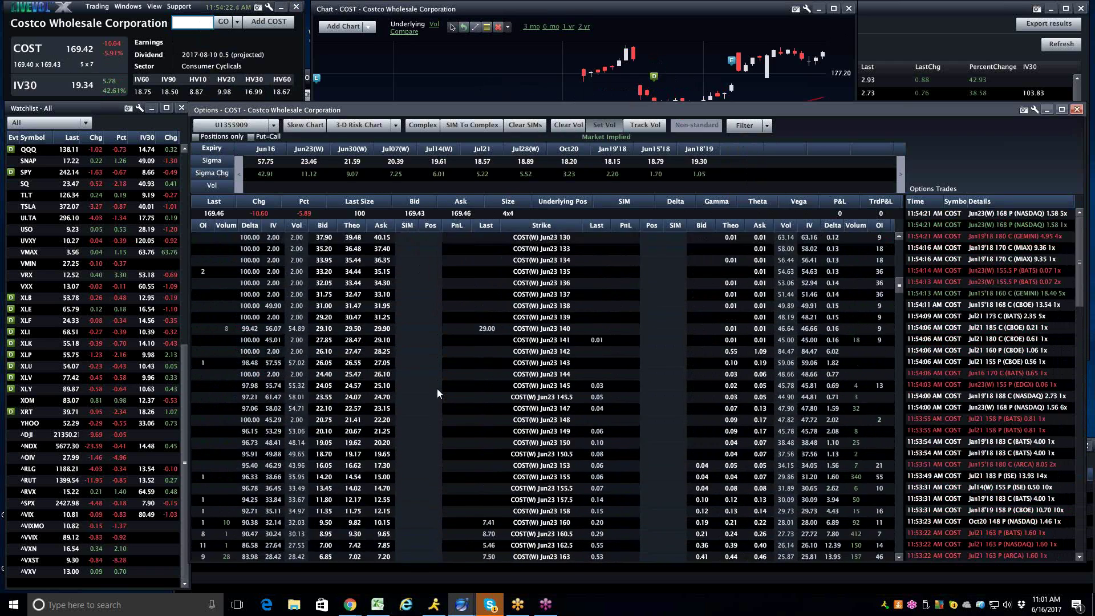
scroll(438, 390, down, 3)
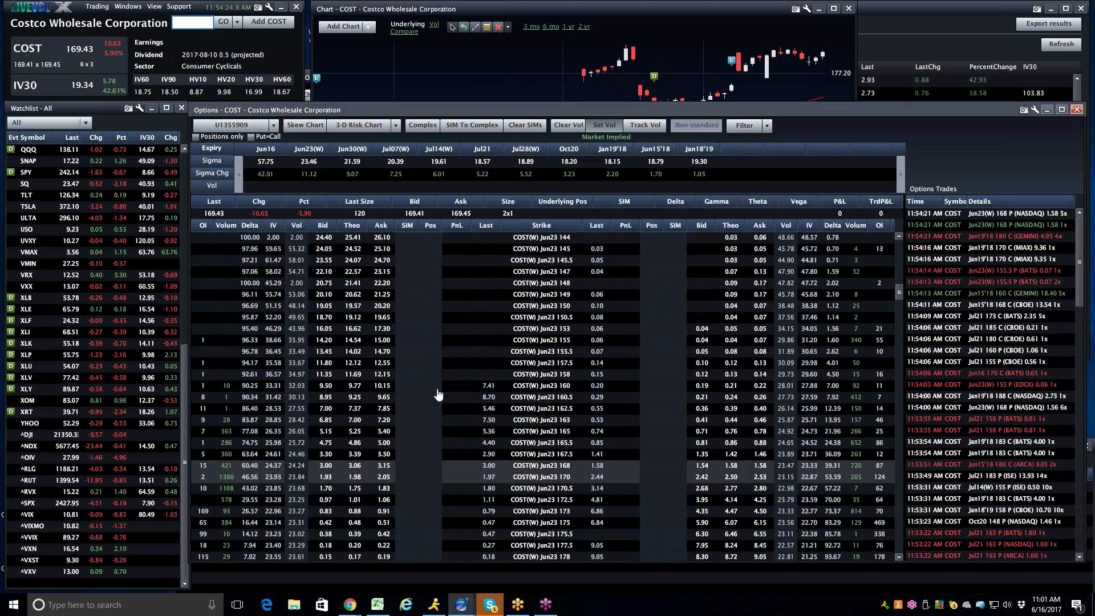
scroll(436, 389, down, 14)
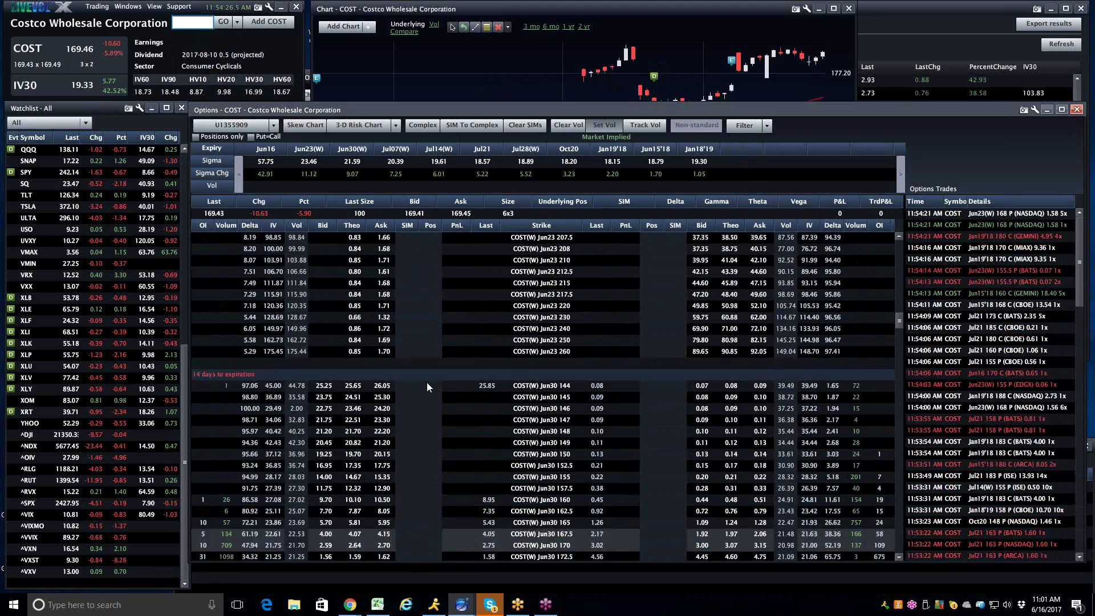
scroll(423, 382, down, 12)
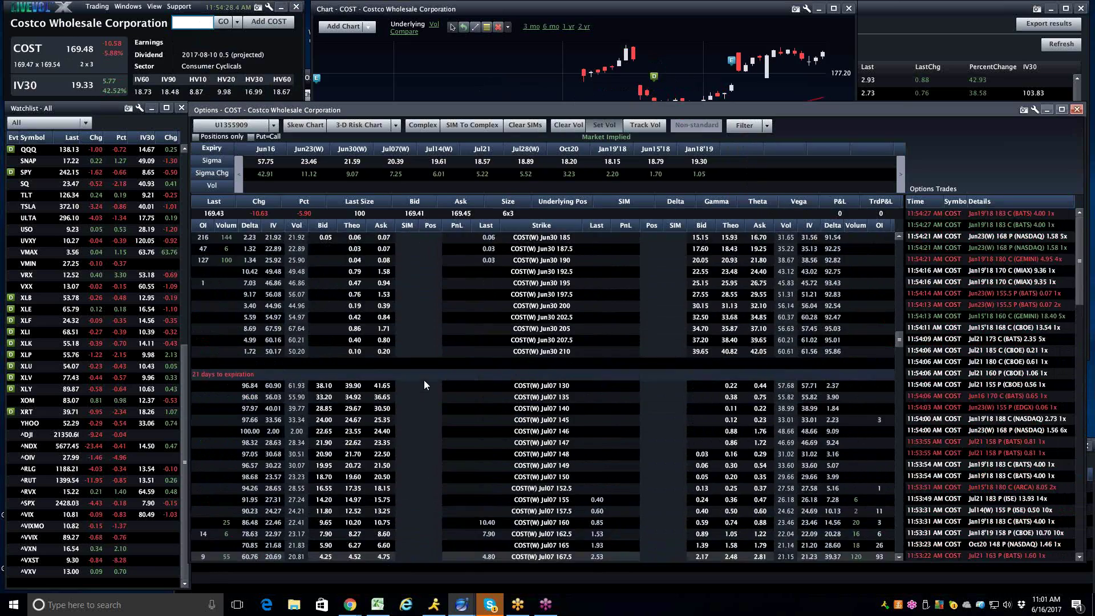
scroll(423, 380, down, 9)
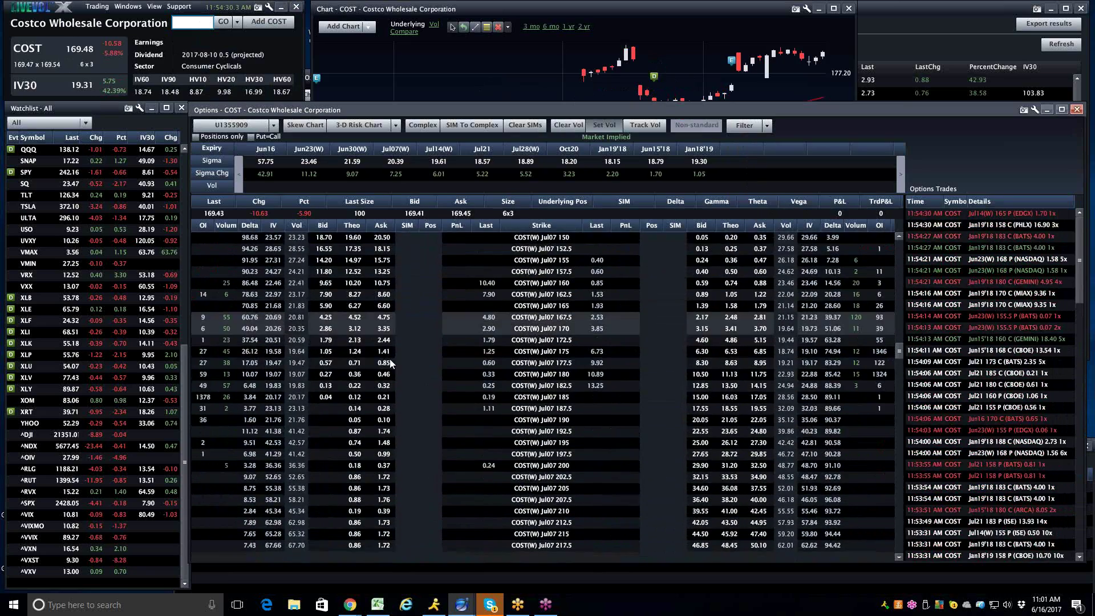
scroll(391, 365, down, 15)
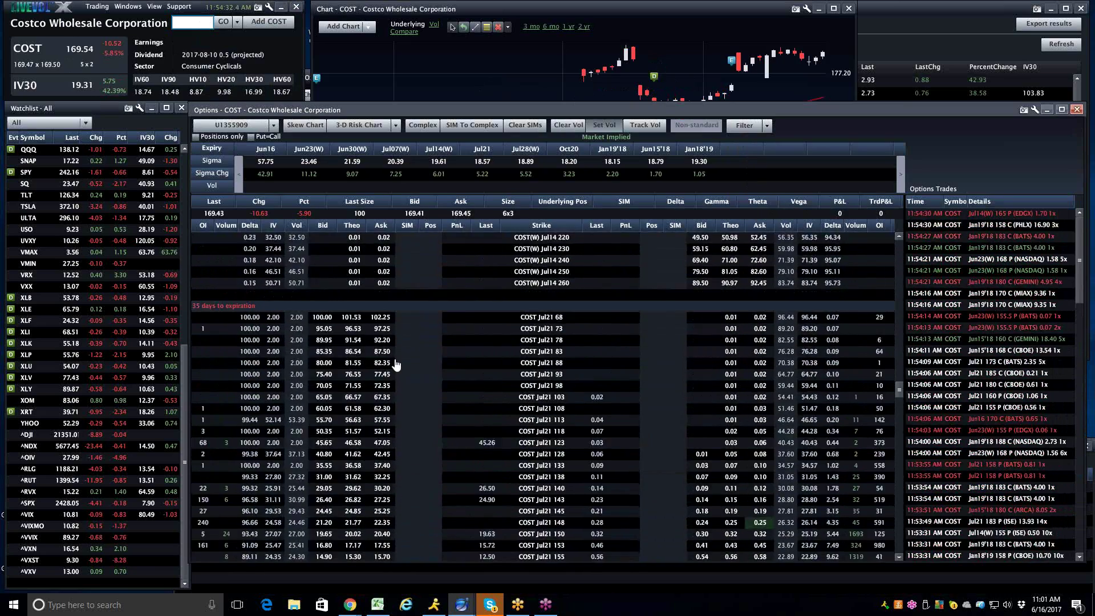
scroll(393, 367, down, 4)
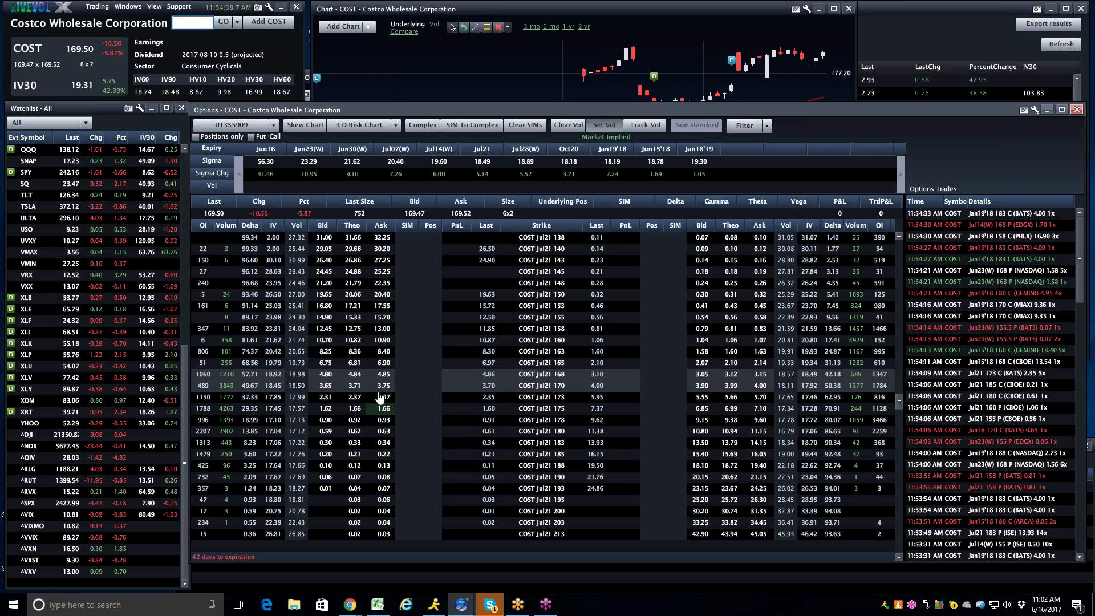
mouse_move(366, 397)
mouse_move(360, 436)
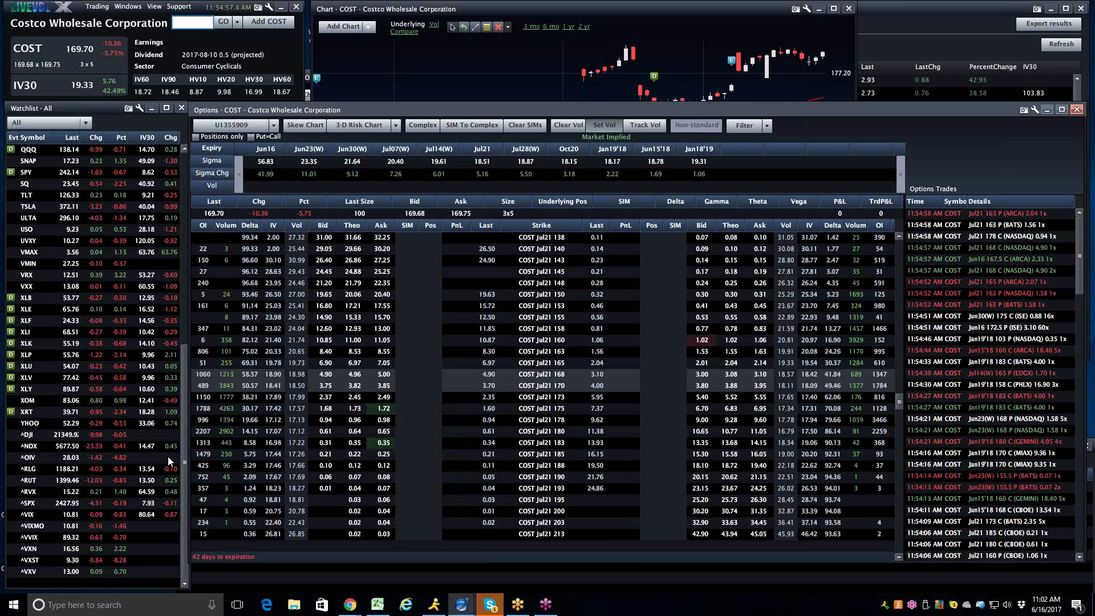
Open a buy ticket from the Jul21 173 call Ask and set the limit price to 2.40.
click(381, 399)
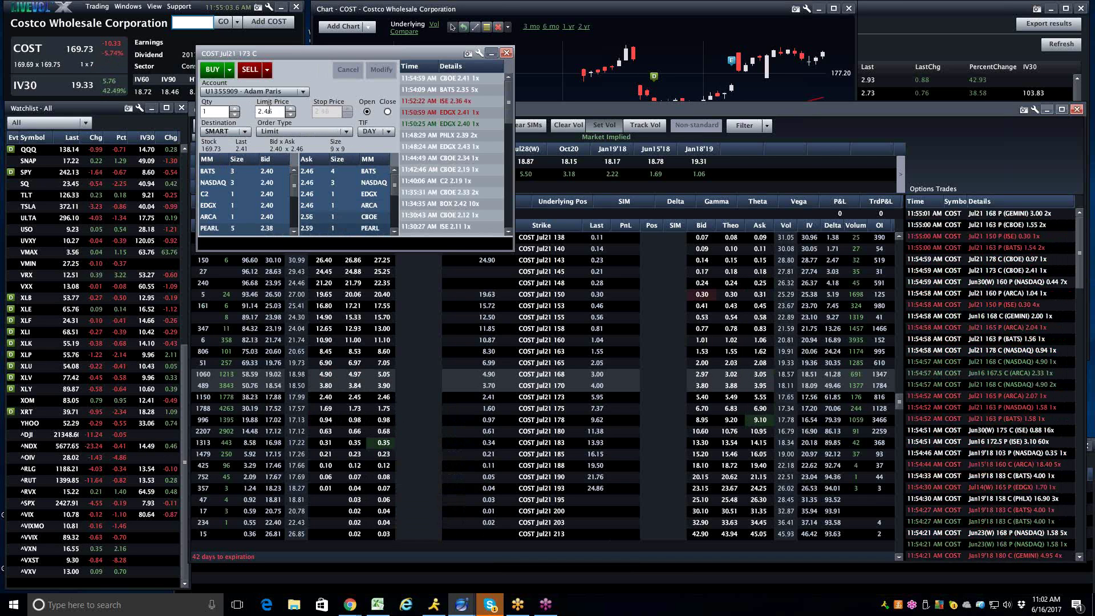
click(290, 115)
click(291, 115)
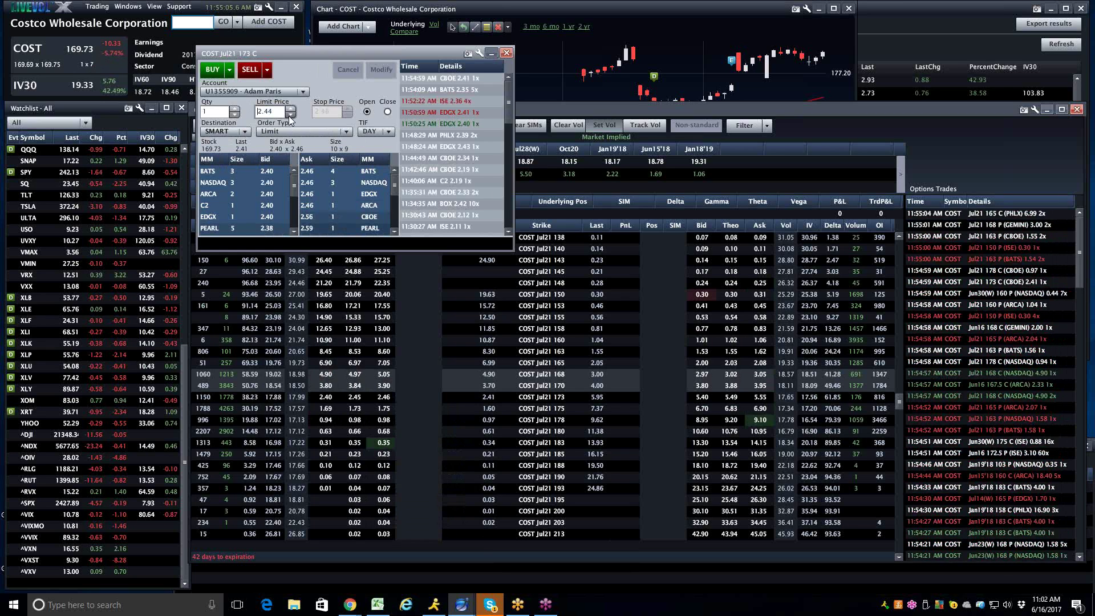
click(291, 110)
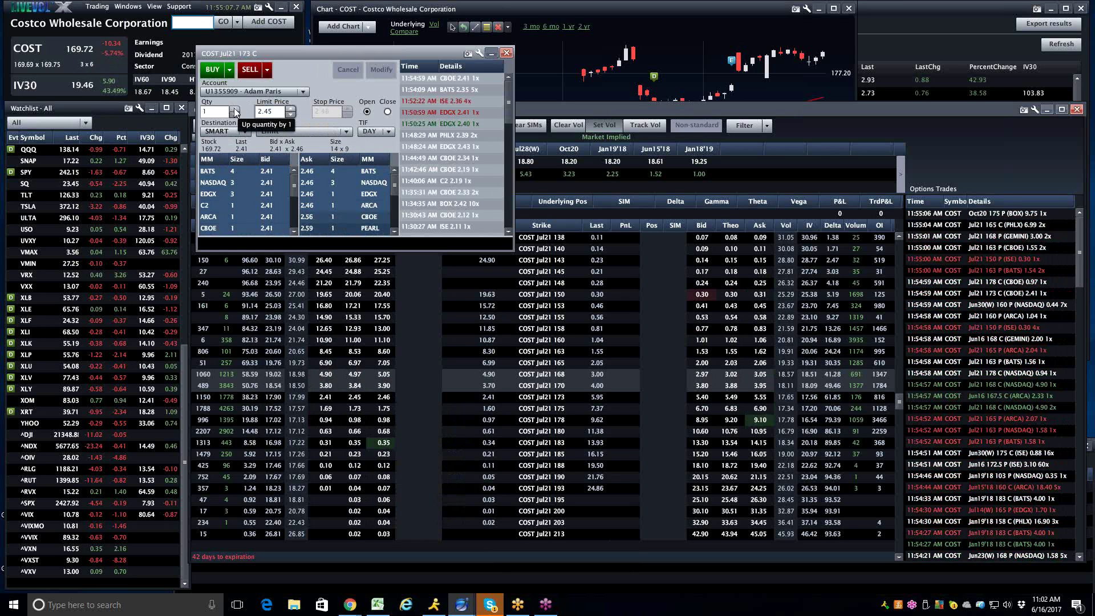
click(291, 115)
click(291, 116)
click(292, 116)
click(291, 116)
click(291, 115)
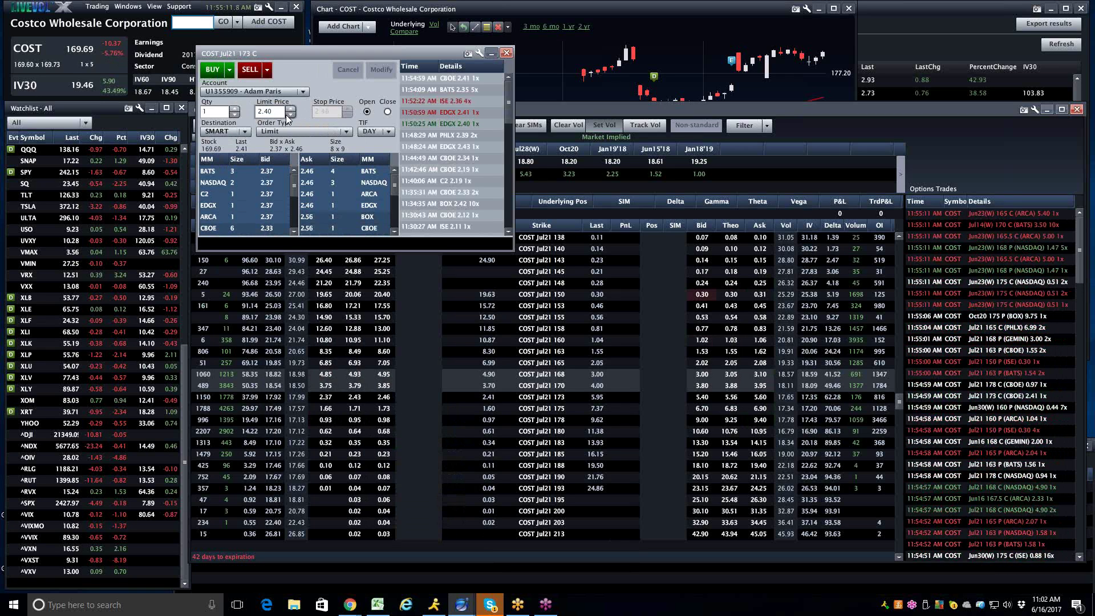
Send and confirm the buy order, acknowledge the fill, and close the ticket.
click(213, 69)
click(262, 111)
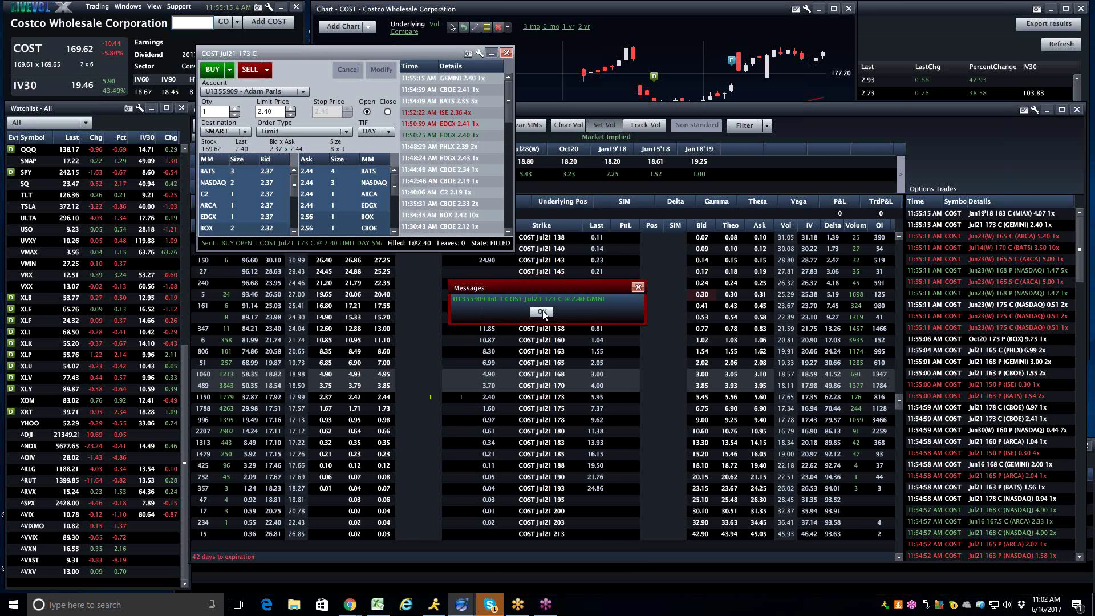
click(543, 313)
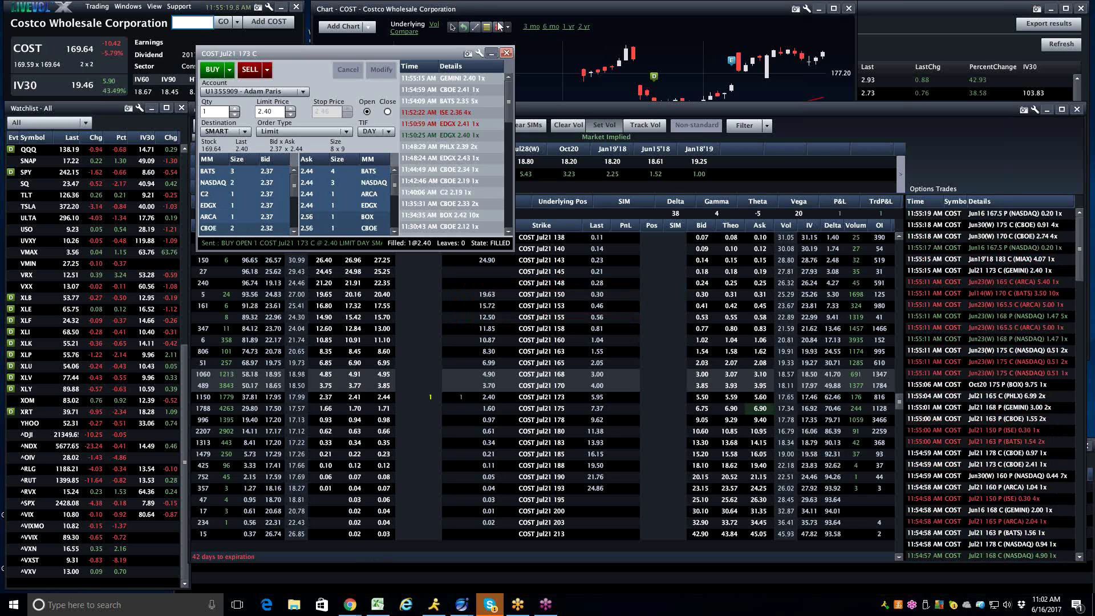
click(505, 53)
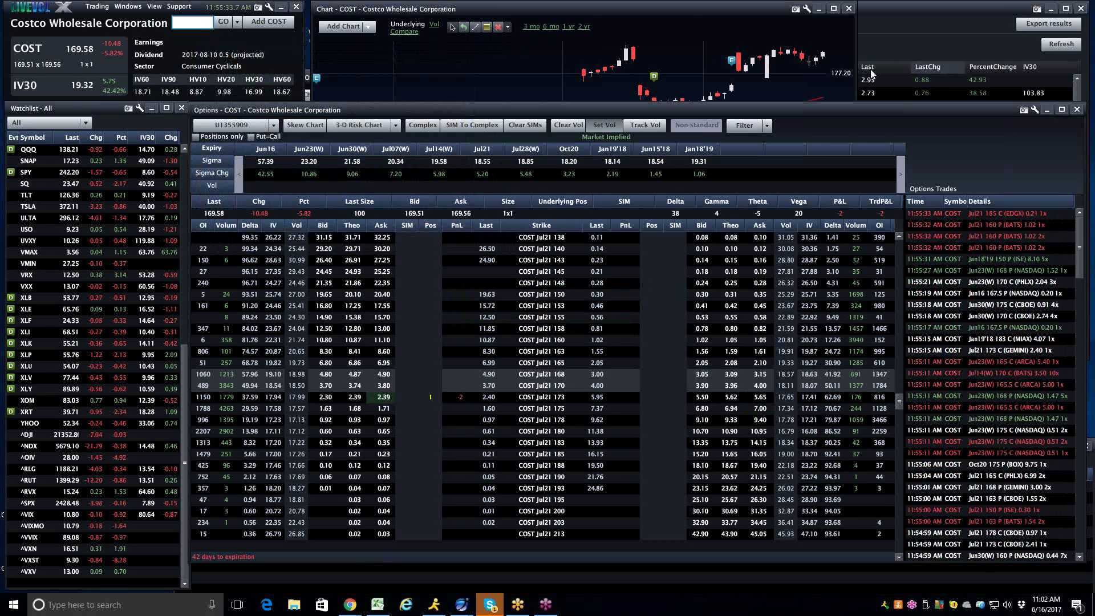
Bring the Costco options chain forward and set its volatility to Market Implied.
click(965, 132)
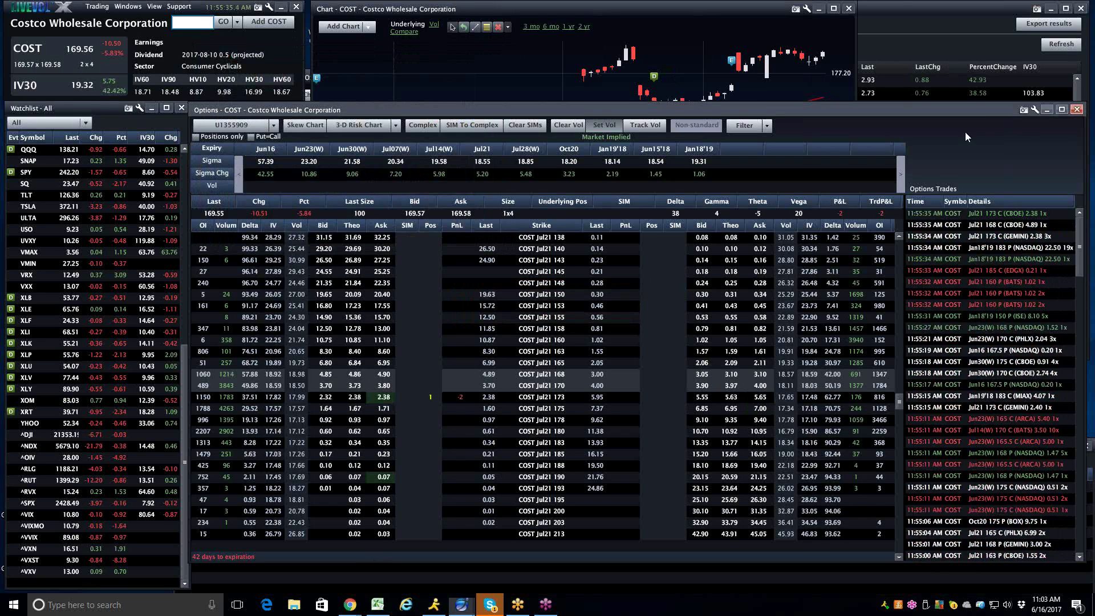
click(569, 124)
click(617, 148)
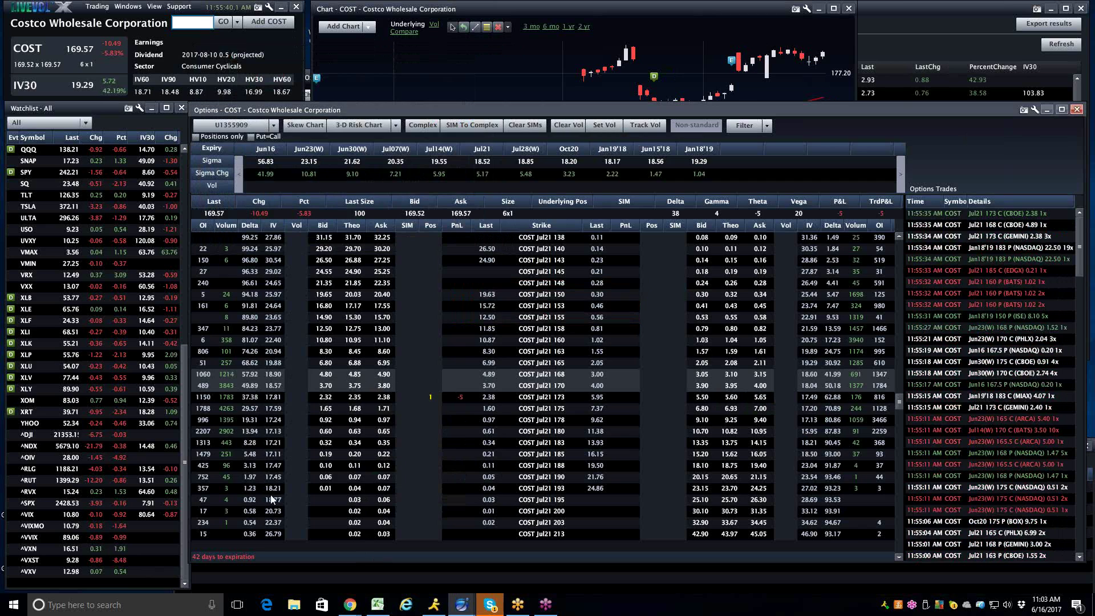